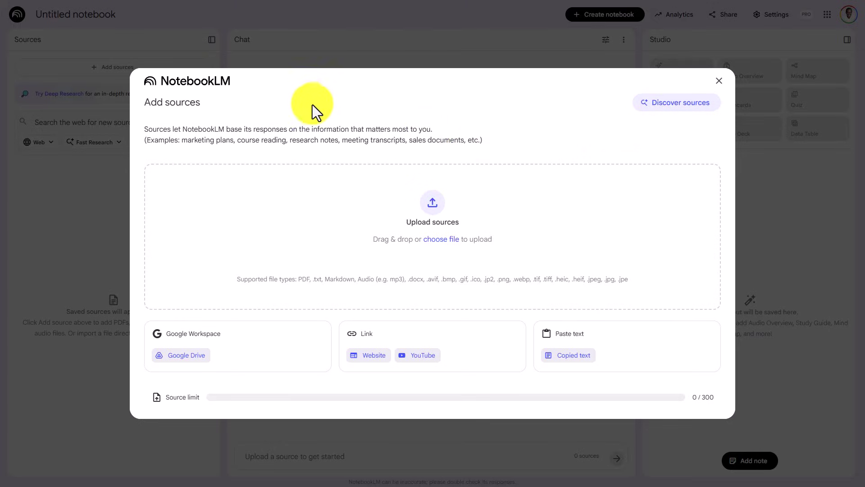
# Keep Fast Research mode and enter the theory-of-constraints expertise marketing question in web search
pyautogui.click(667, 105)
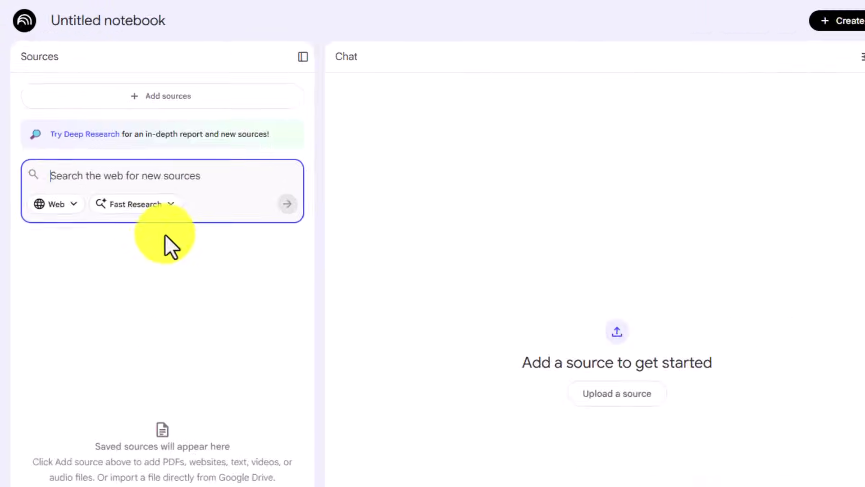
pyautogui.click(120, 143)
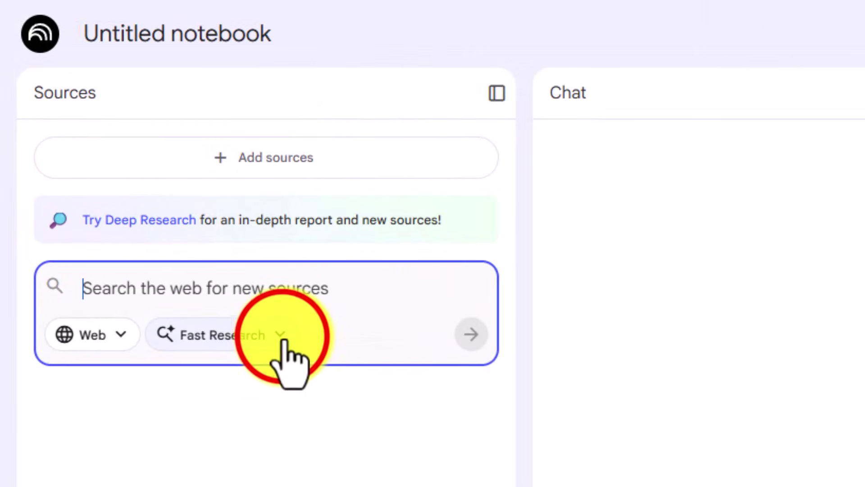
pyautogui.click(286, 340)
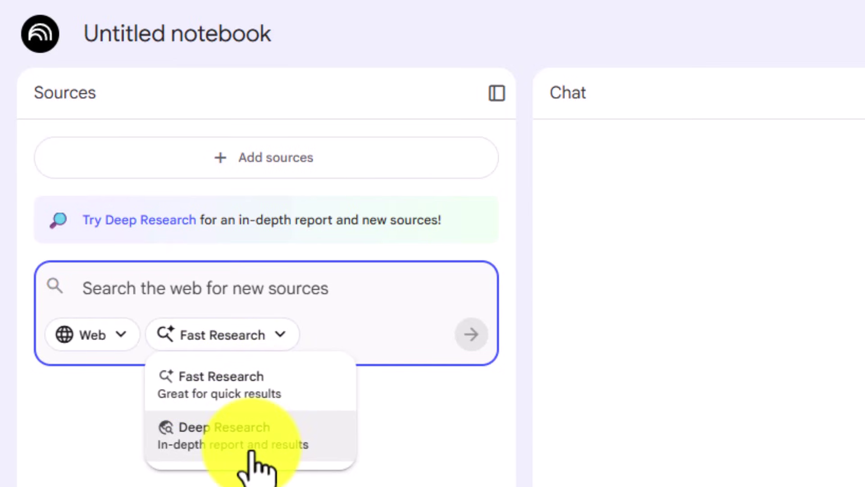
pyautogui.click(242, 396)
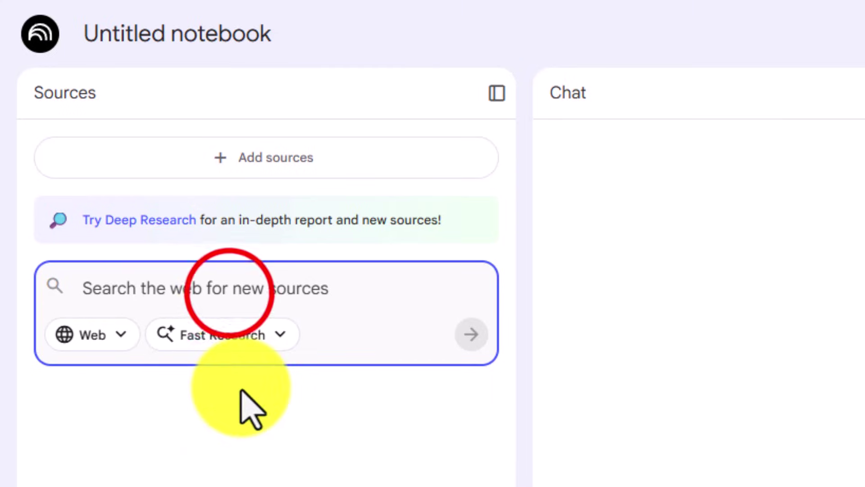
pyautogui.click(229, 293)
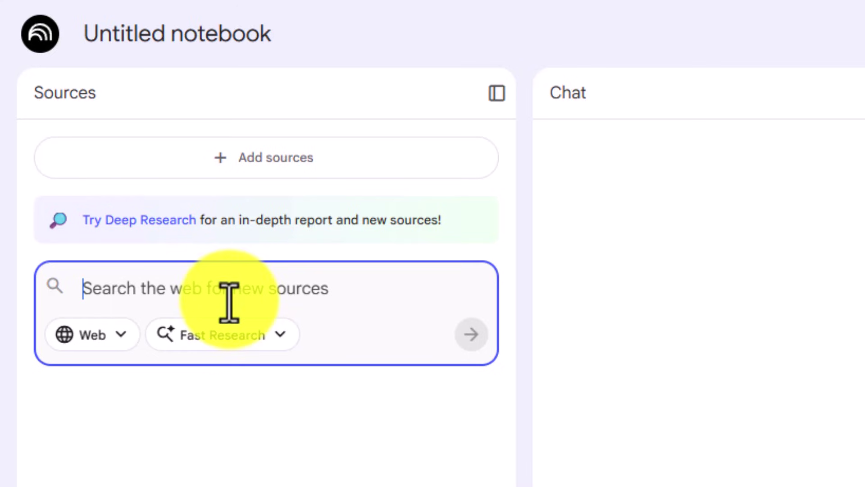
pyautogui.write('How should the theory of constraints be applied to online information and expertise marketing?')
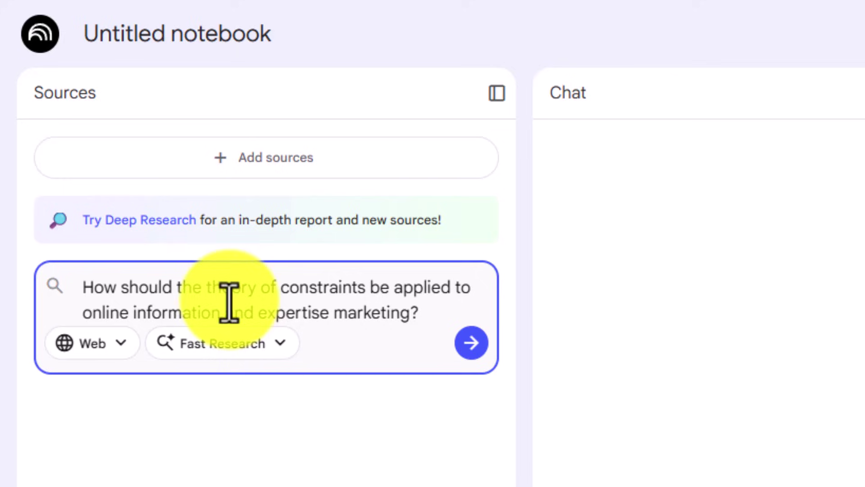
# Run the Fast Research with Web as the source and view the ten found sources
pyautogui.click(124, 346)
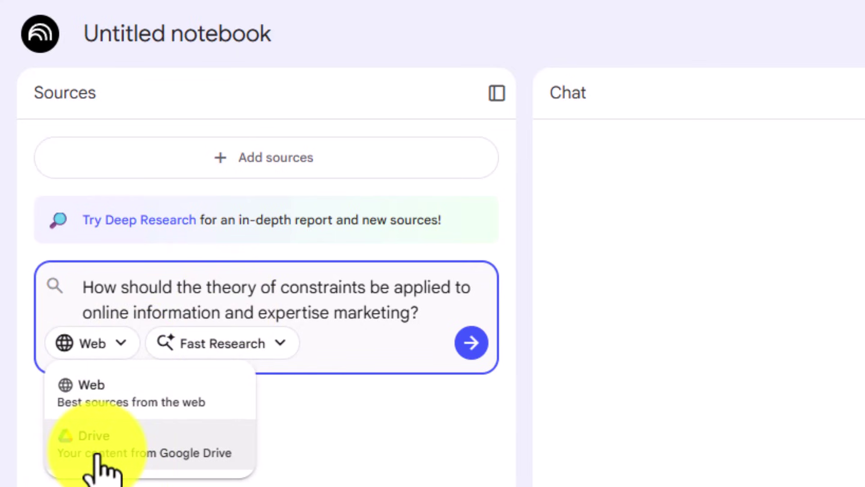
pyautogui.click(291, 436)
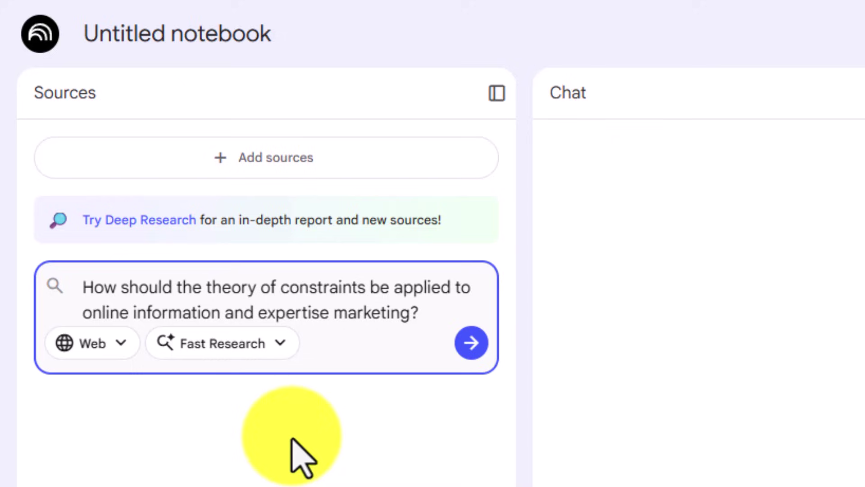
pyautogui.press('Return')
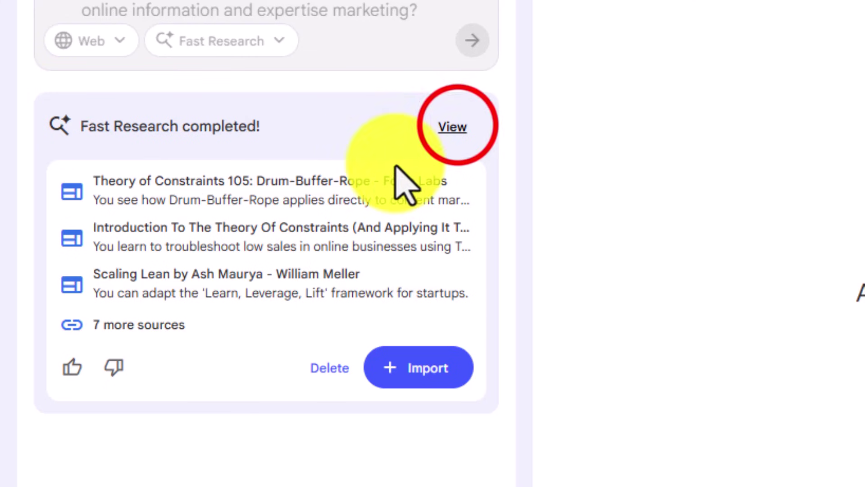
pyautogui.click(452, 127)
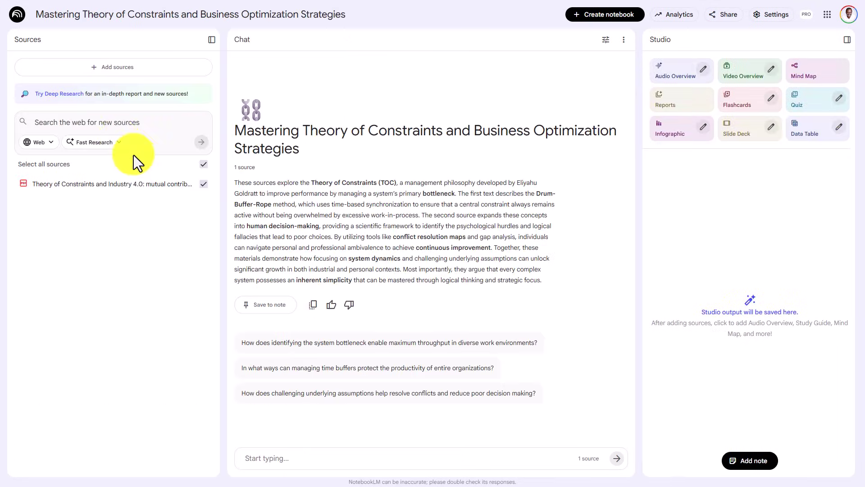
# Switch to Deep Research and submit the peer-reviewed theory-of-constraints marketing prompt
pyautogui.click(117, 143)
pyautogui.click(115, 181)
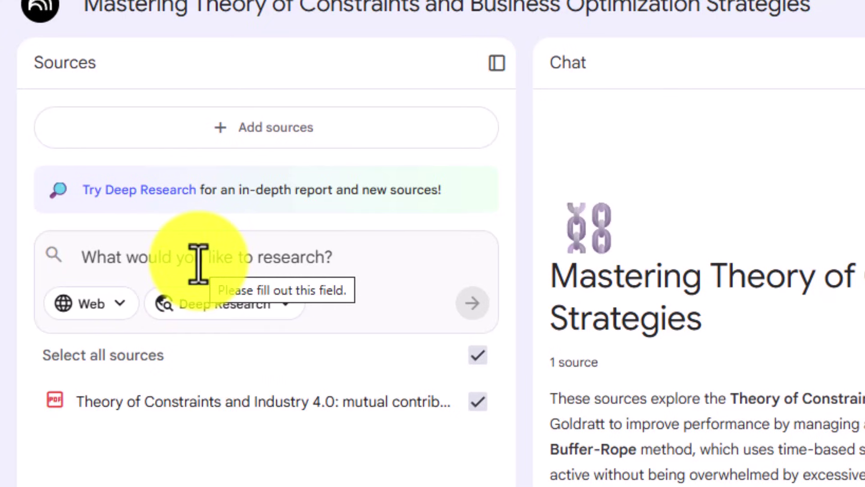
pyautogui.write('To answer the question of whether how the theory of constraints applies to online information and expertise marketing, find sources written within the last two years from peer reviewed journals.')
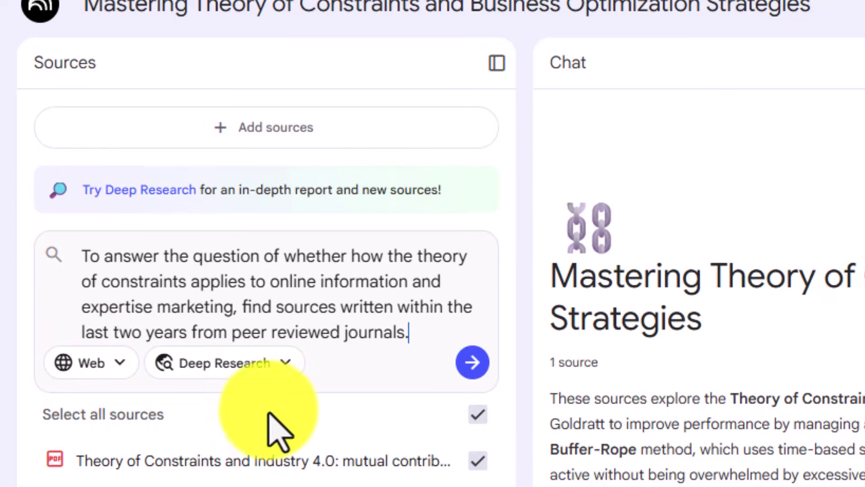
pyautogui.click(472, 362)
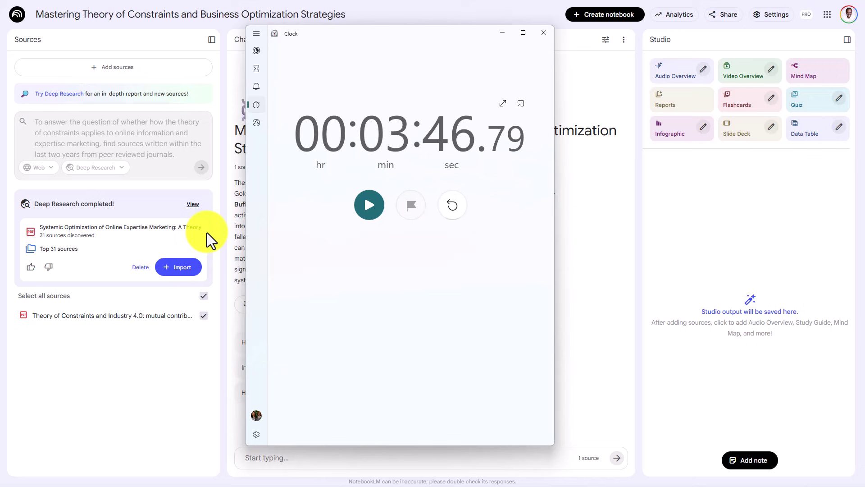
# Open the completed Deep Research report and look through it in Source Discovery
pyautogui.click(194, 205)
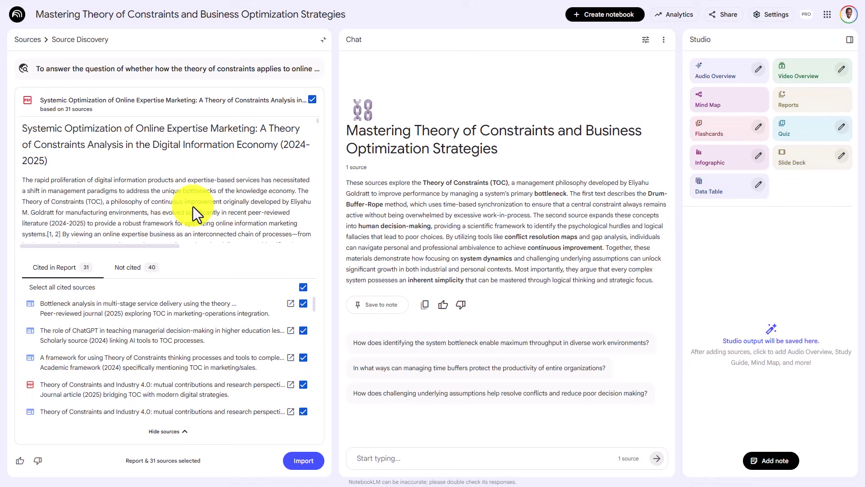
pyautogui.scroll(-3, 195, 196)
pyautogui.scroll(-3, 203, 162)
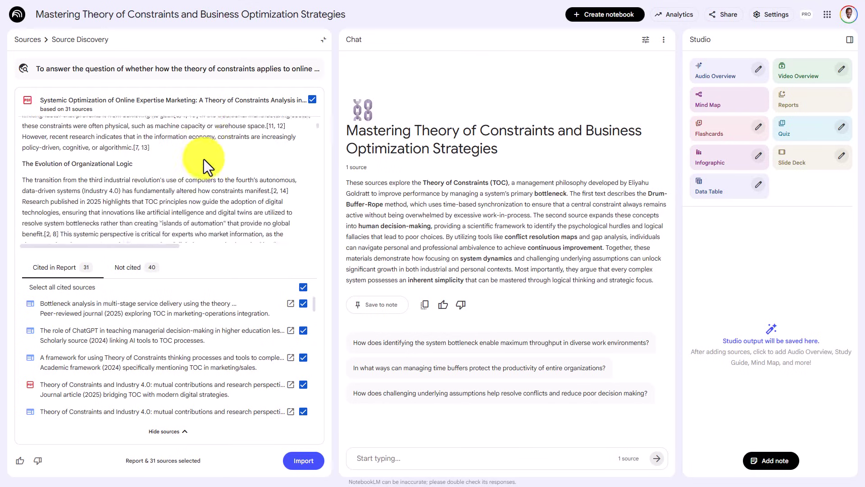
pyautogui.scroll(-3, 203, 158)
pyautogui.scroll(-2, 203, 159)
pyautogui.click(203, 160)
pyautogui.scroll(-3, 204, 159)
pyautogui.scroll(-3, 204, 159)
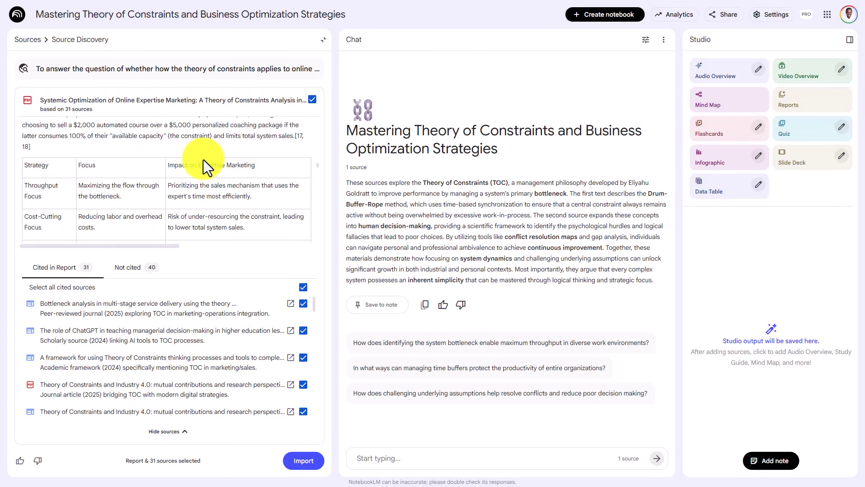
pyautogui.scroll(-3, 203, 160)
pyautogui.scroll(-3, 204, 160)
pyautogui.scroll(-3, 203, 159)
pyautogui.scroll(-3, 204, 160)
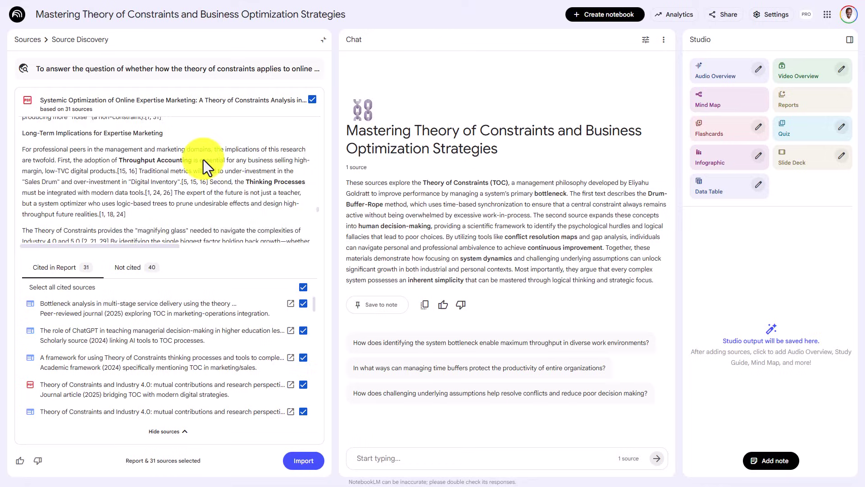
pyautogui.scroll(-3, 204, 160)
pyautogui.scroll(-3, 204, 159)
pyautogui.scroll(-1, 204, 159)
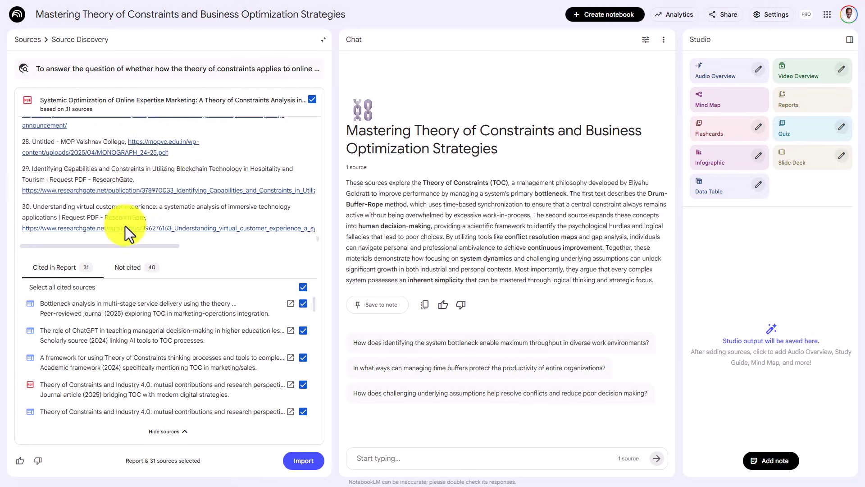
pyautogui.scroll(10, 125, 226)
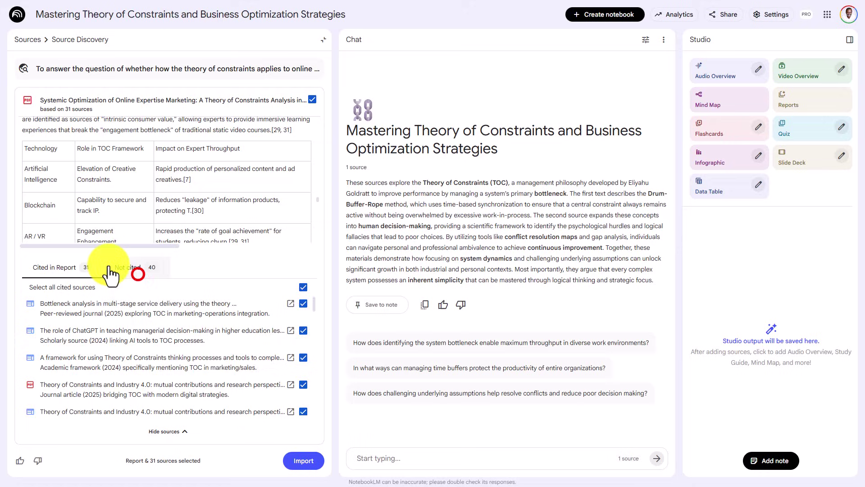
# Check the Not cited list, then clear 'Select all cited sources' to keep only the report
pyautogui.click(130, 270)
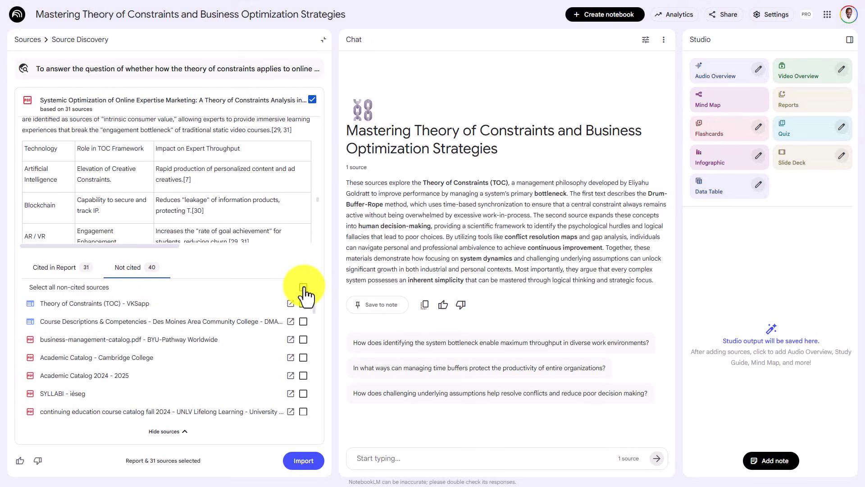
pyautogui.click(54, 268)
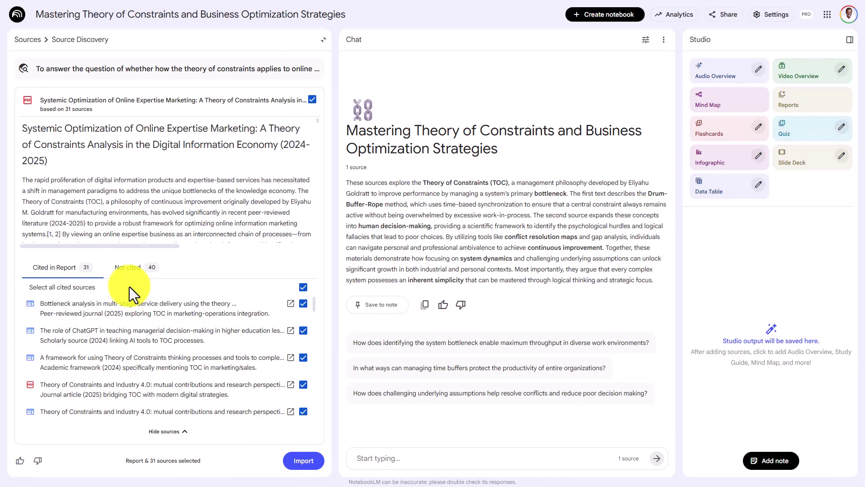
pyautogui.click(300, 285)
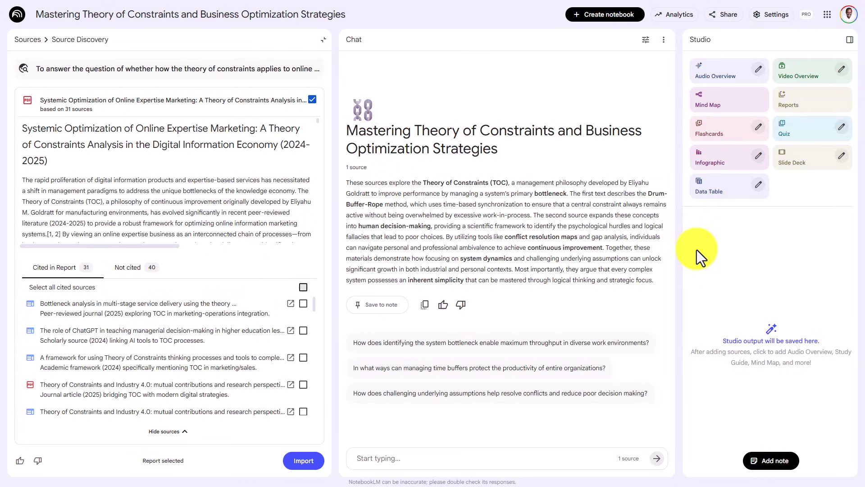
# Import the Deep Research report and save the chat's full report reply as a note
pyautogui.click(302, 460)
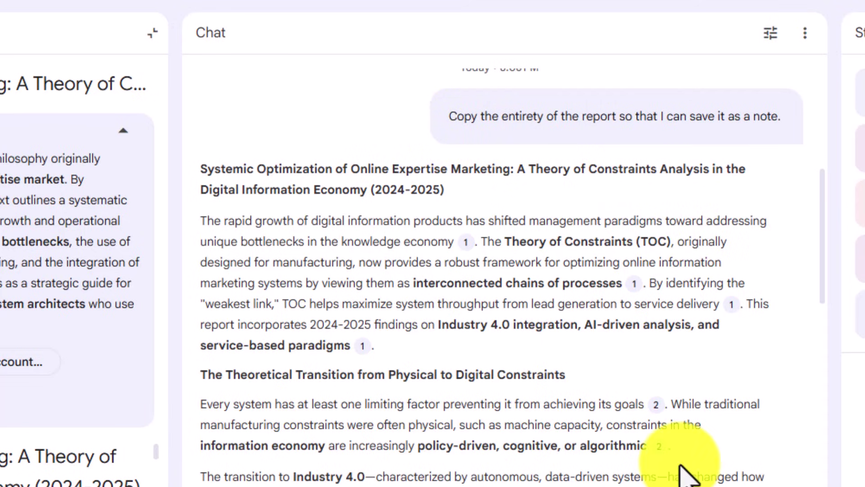
pyautogui.click(812, 258)
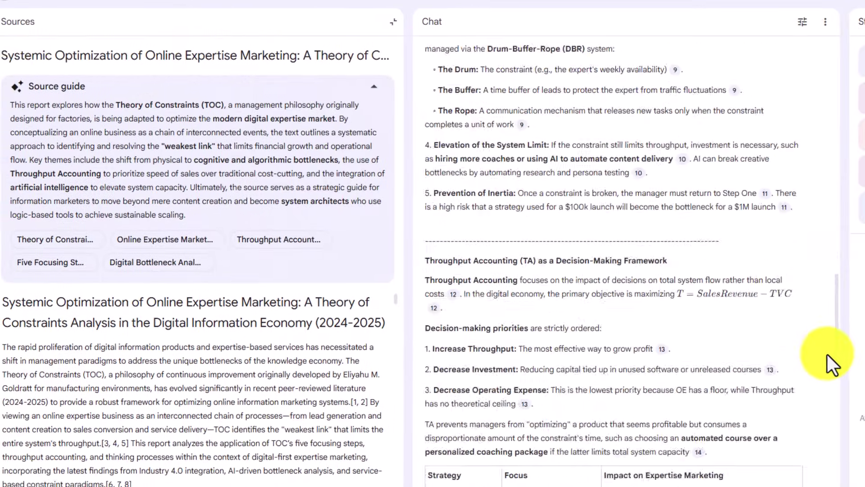
pyautogui.moveTo(818, 270); pyautogui.dragTo(833, 473)
pyautogui.scroll(-4, 832, 474)
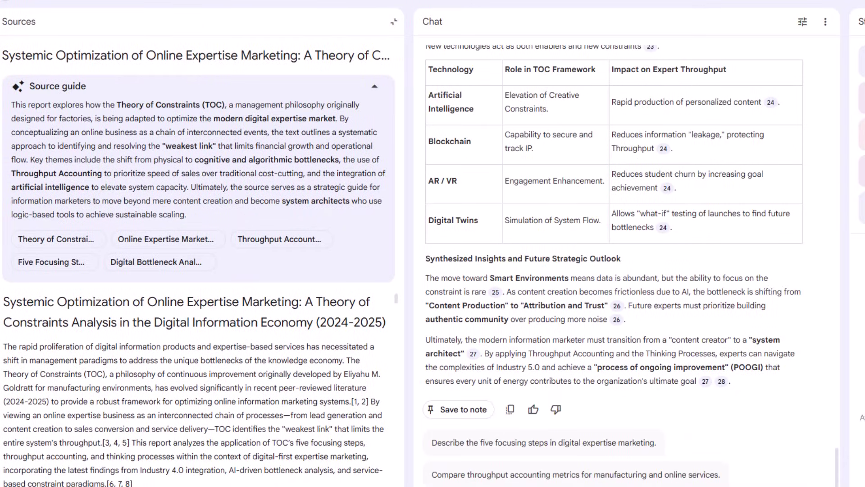
pyautogui.click(466, 410)
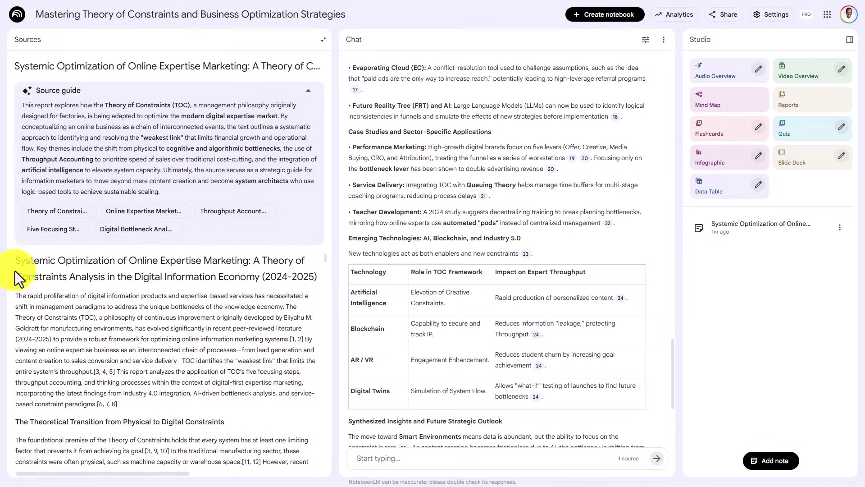
pyautogui.moveTo(120, 422)
pyautogui.mouseDown()
pyautogui.moveTo(164, 480)
pyautogui.moveTo(273, 457)
pyautogui.moveTo(308, 476)
pyautogui.moveTo(325, 473)
pyautogui.mouseUp()
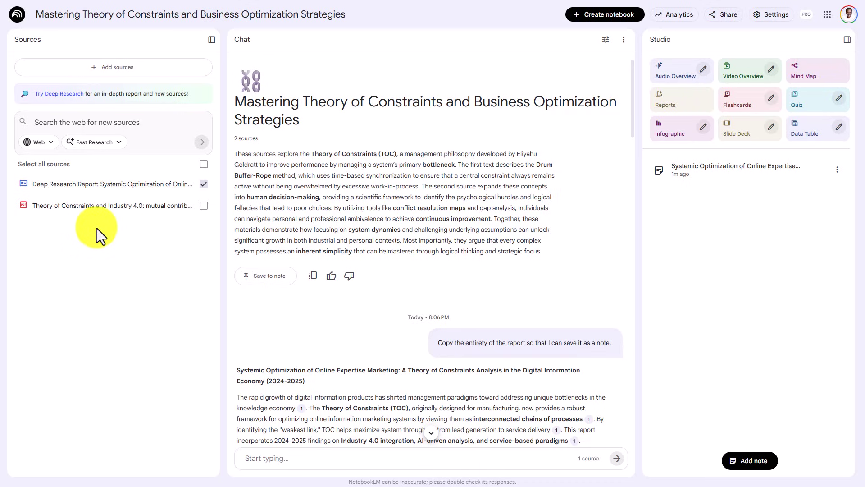
# Open a New Note editor with Add note in the Studio panel
pyautogui.click(734, 460)
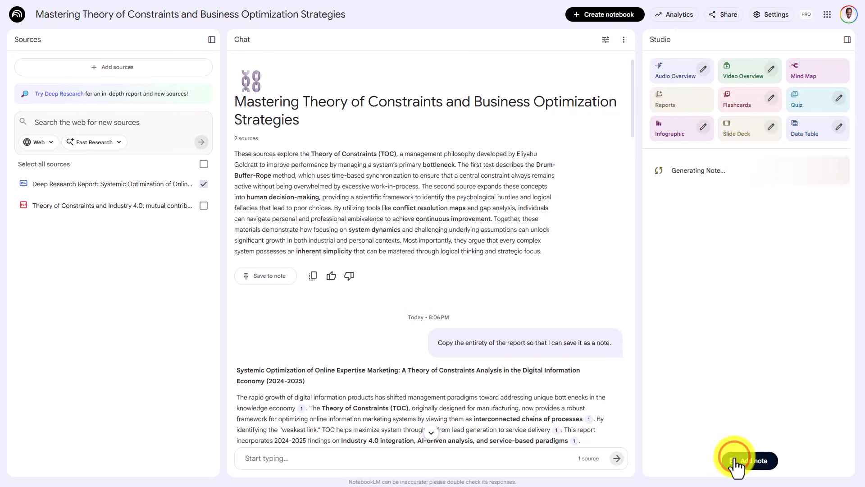